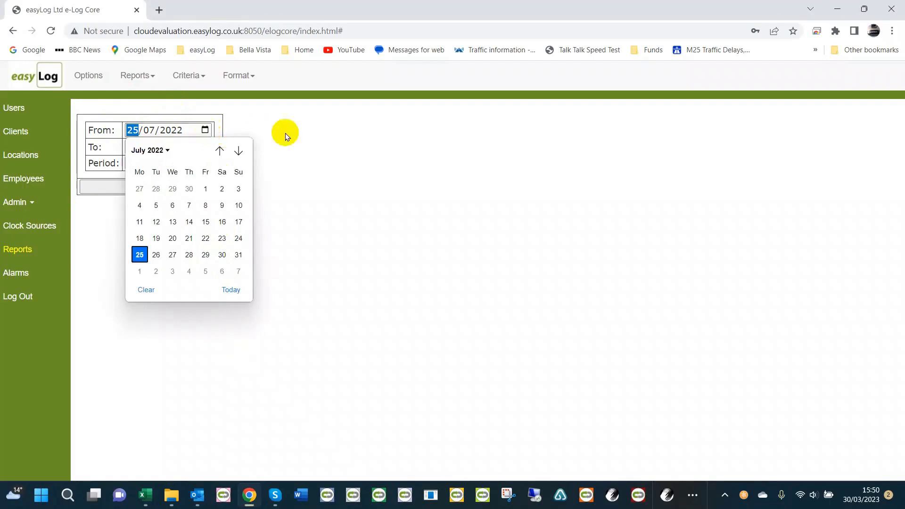
Examine the available period, report type, criteria and format options for the Timesheet Report.
{"action": "left_click", "coordinate": [320, 156]}
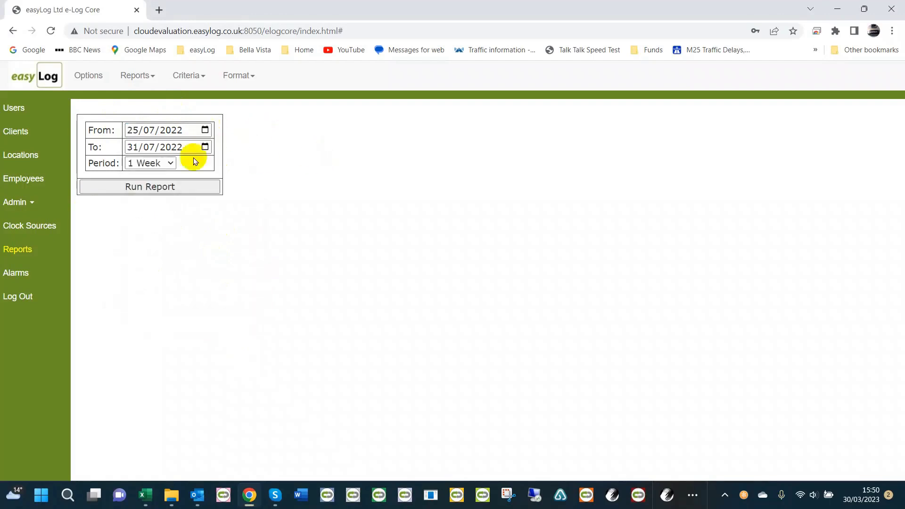
{"action": "left_click", "coordinate": [157, 164]}
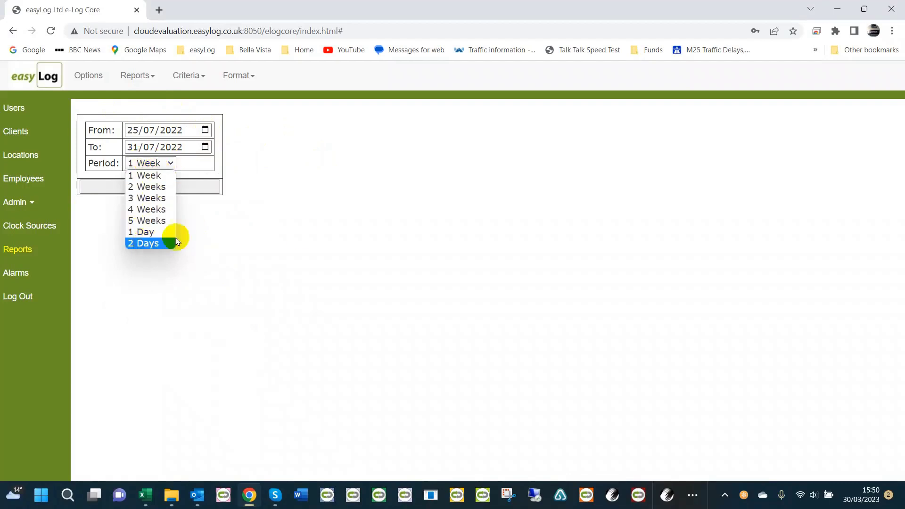
{"action": "left_click", "coordinate": [301, 234]}
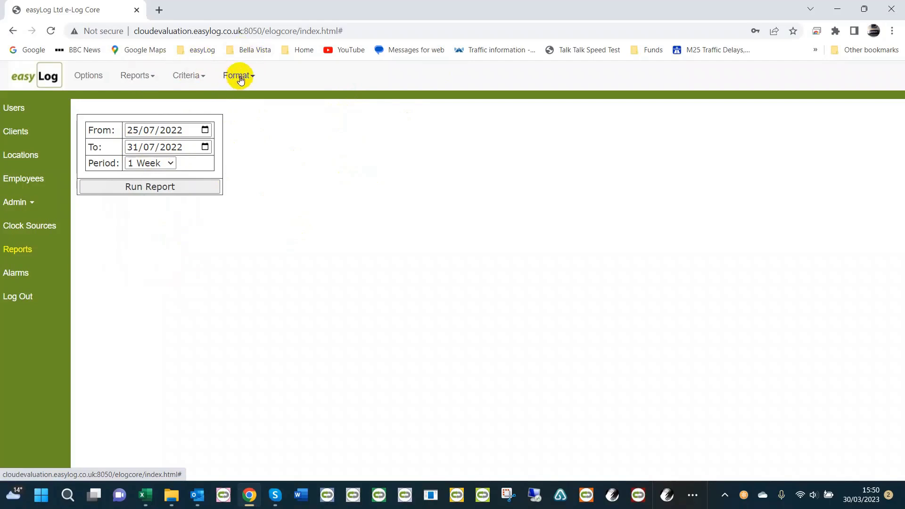
{"action": "left_click", "coordinate": [136, 78]}
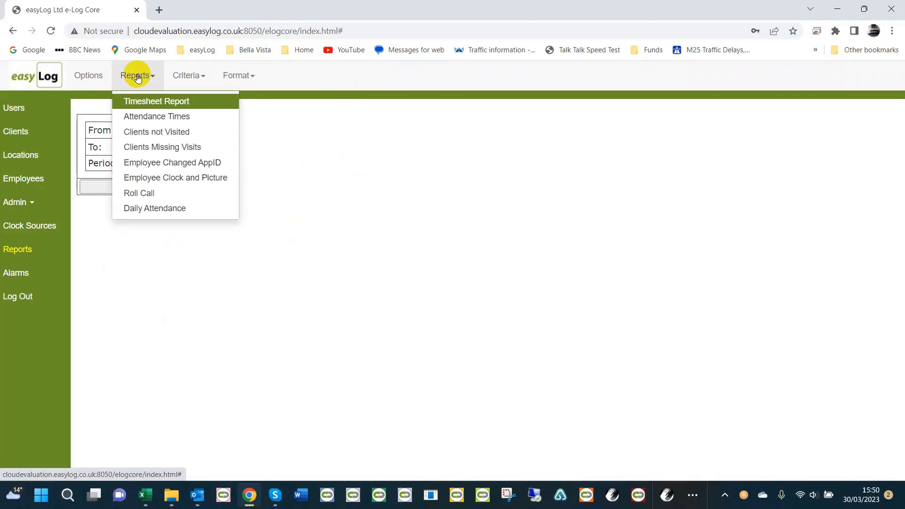
{"action": "left_click", "coordinate": [137, 77]}
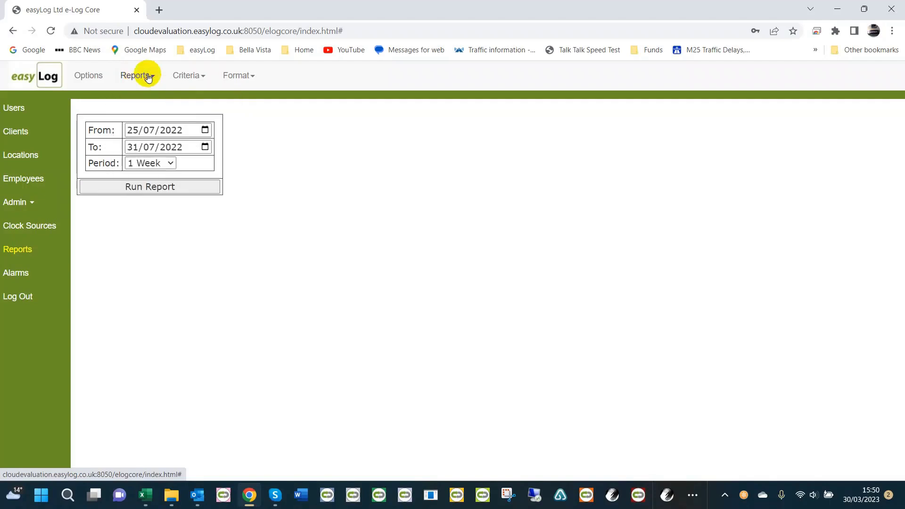
{"action": "left_click", "coordinate": [196, 78]}
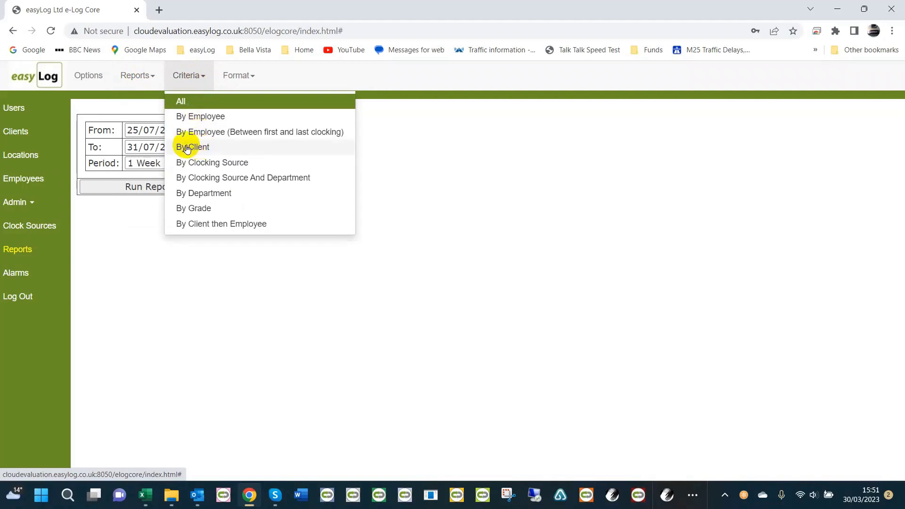
{"action": "left_click", "coordinate": [413, 163]}
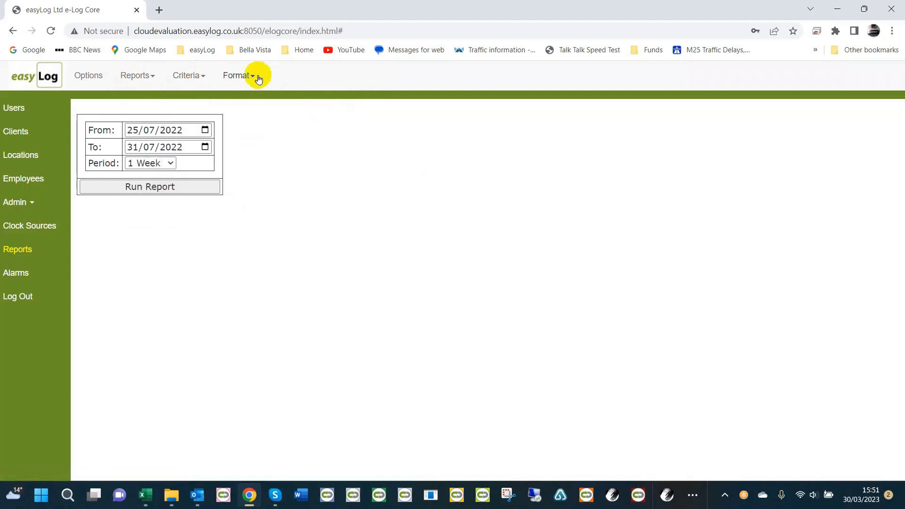
{"action": "left_click", "coordinate": [238, 75]}
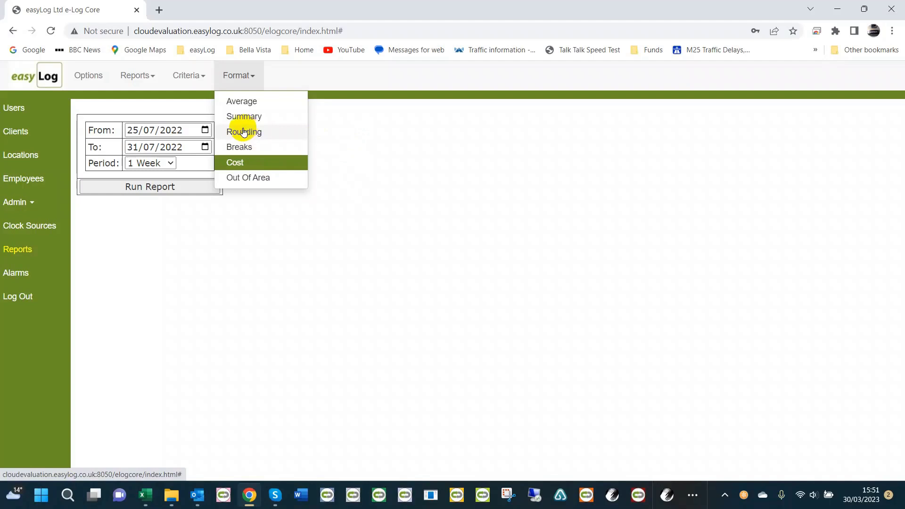
{"action": "left_click", "coordinate": [397, 135]}
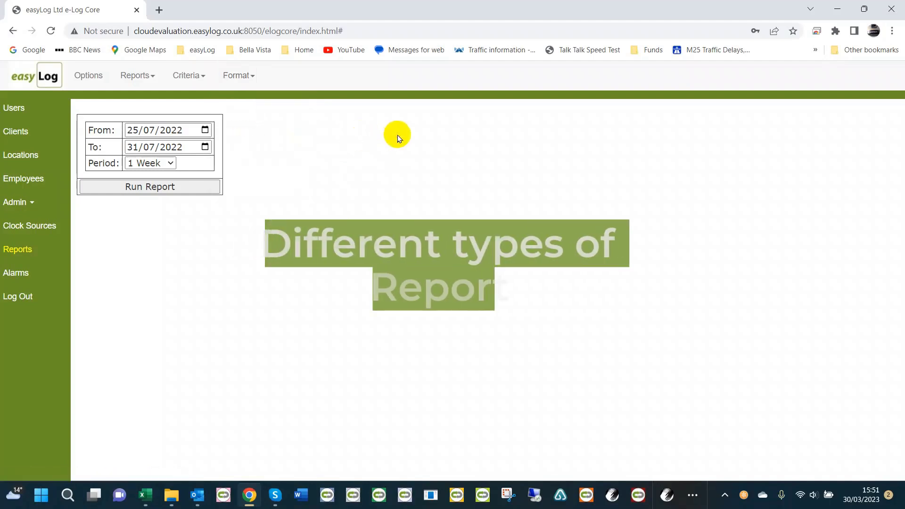
Choose the Roll Call report, check its criteria options, run it and review the full employee list.
{"action": "left_click", "coordinate": [141, 77]}
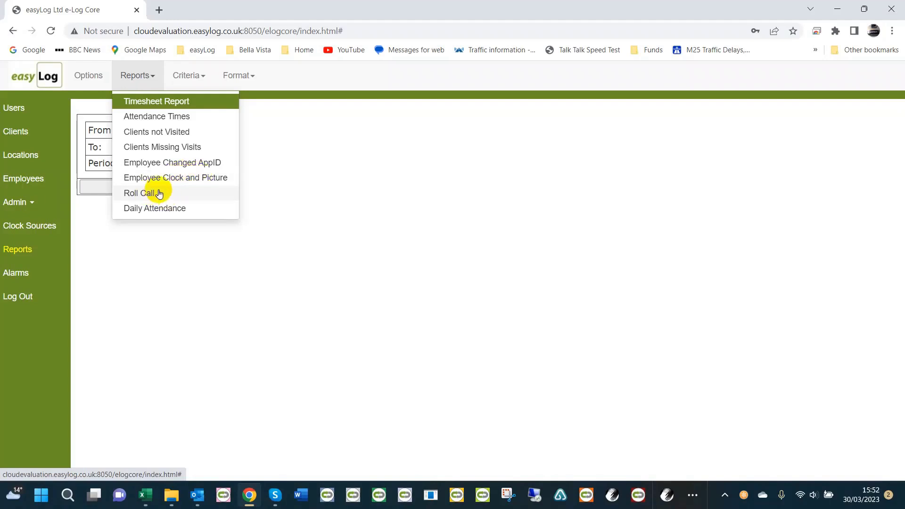
{"action": "left_click", "coordinate": [144, 193]}
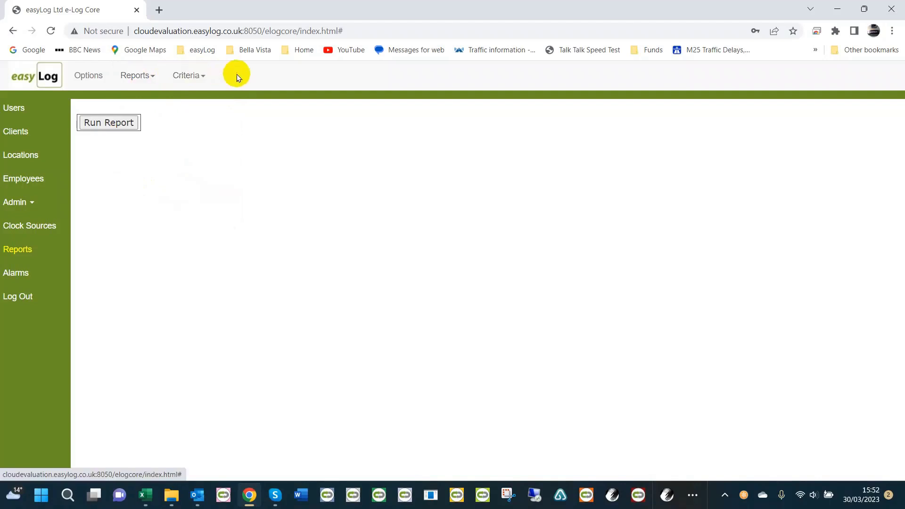
{"action": "left_click", "coordinate": [187, 77]}
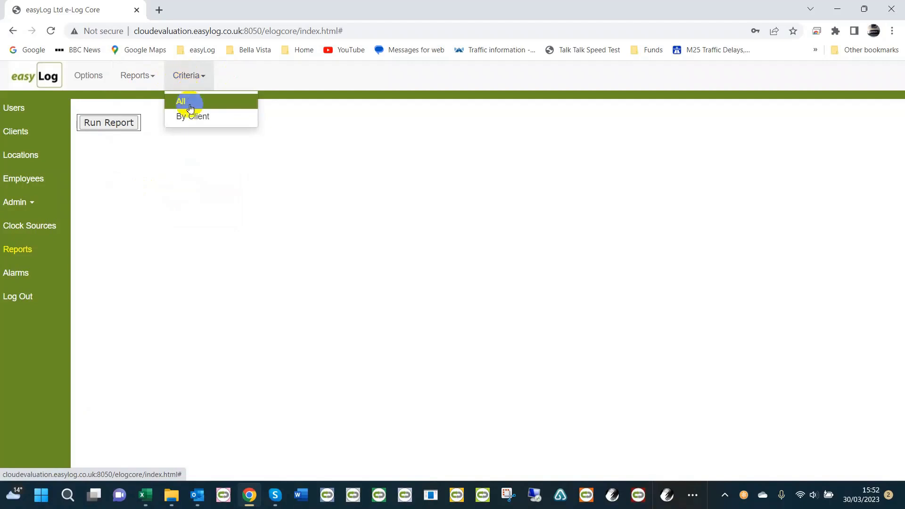
{"action": "left_click", "coordinate": [198, 117]}
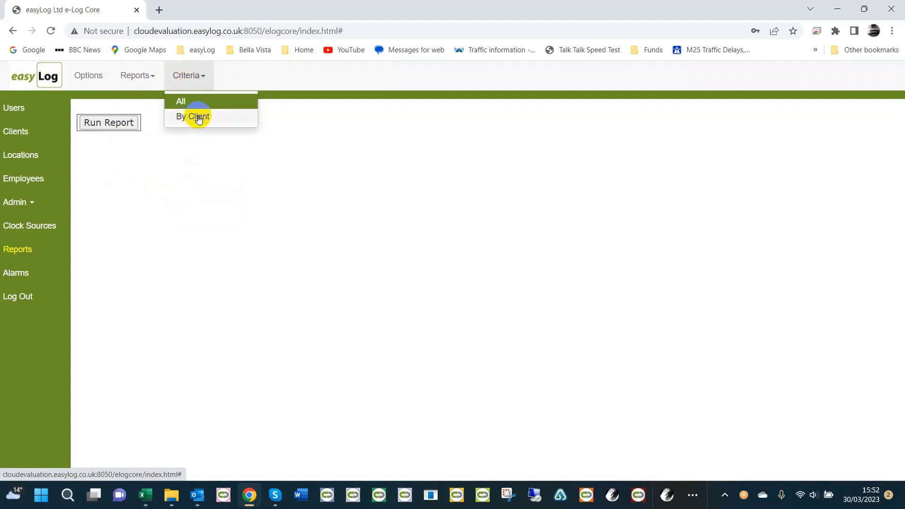
{"action": "left_click", "coordinate": [194, 76]}
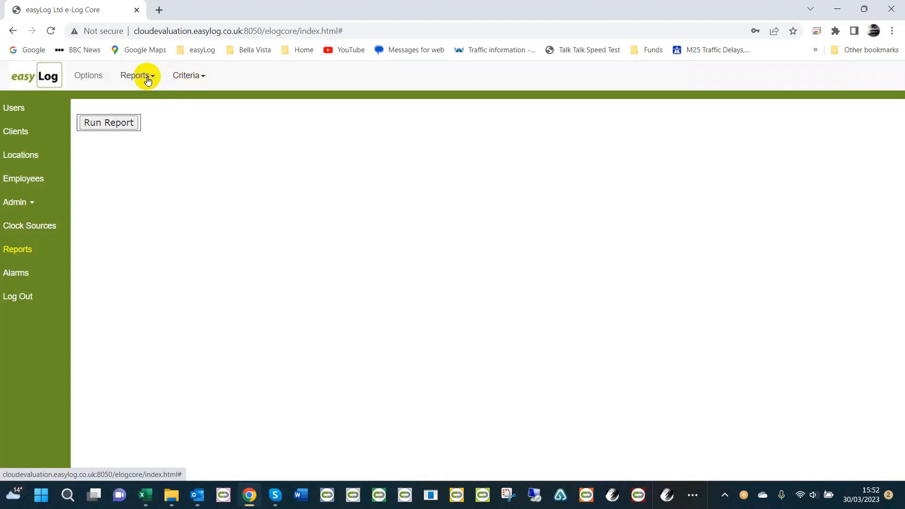
{"action": "left_click", "coordinate": [111, 122]}
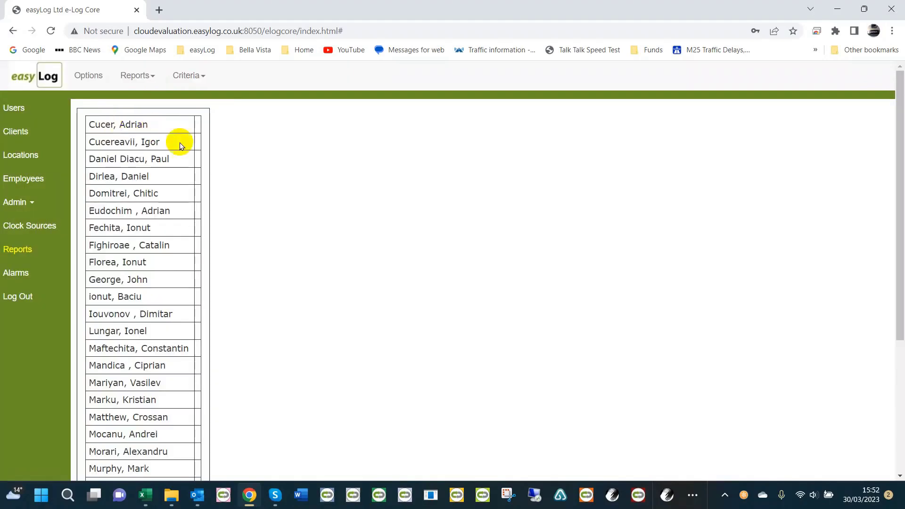
{"action": "scroll", "coordinate": [137, 203], "scroll_direction": "down", "scroll_amount": 4}
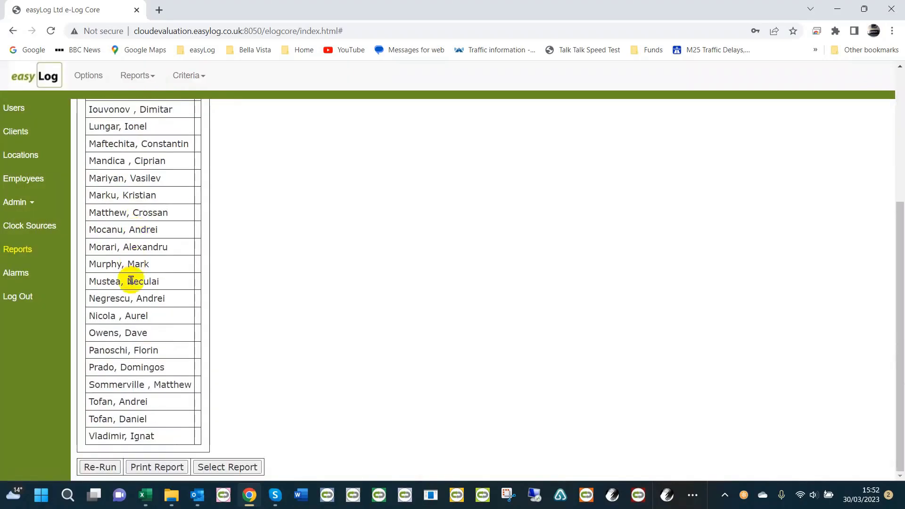
{"action": "scroll", "coordinate": [170, 332], "scroll_direction": "up", "scroll_amount": 4}
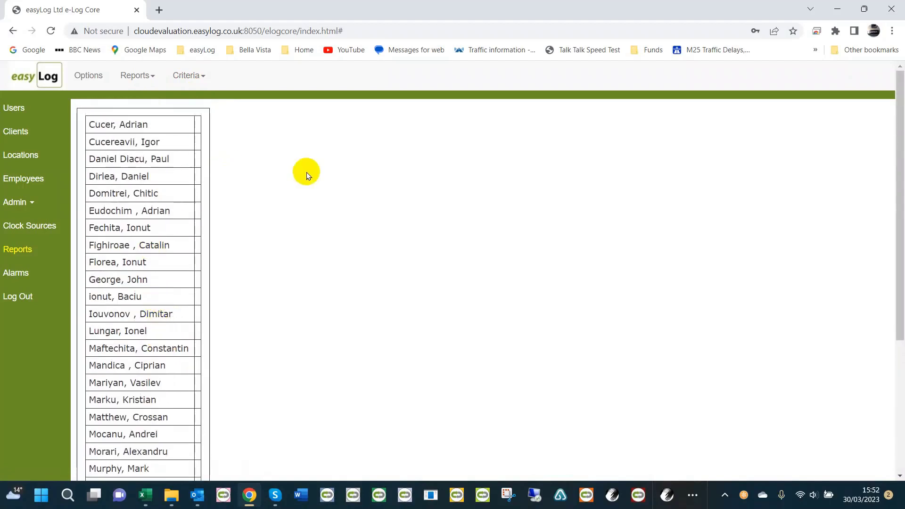
Run the Timesheet Report with the All criteria and a 1 Week period from 25/07/2022 to 31/07/2022.
{"action": "left_click", "coordinate": [146, 79]}
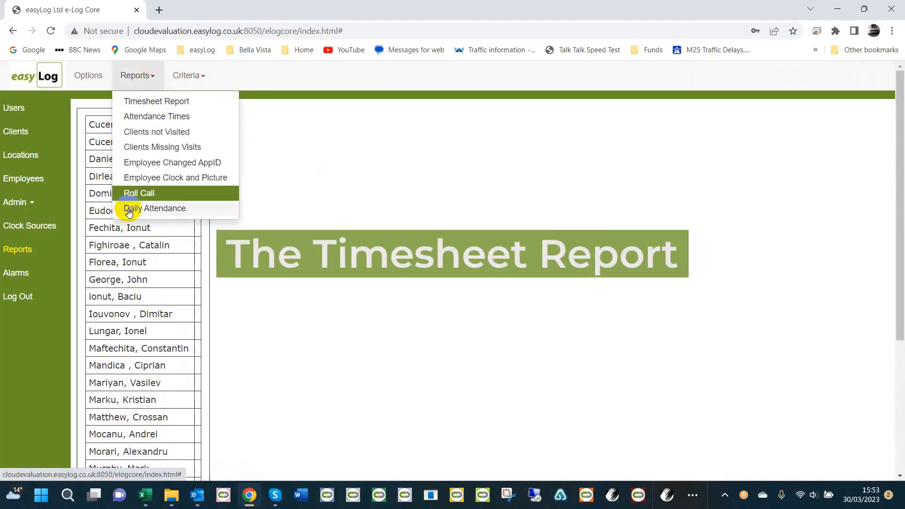
{"action": "left_click", "coordinate": [151, 100]}
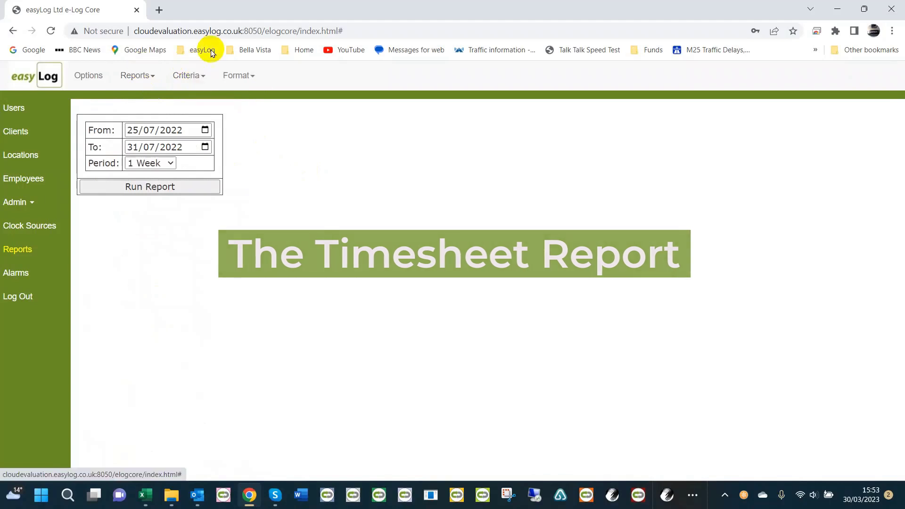
{"action": "left_click", "coordinate": [201, 76]}
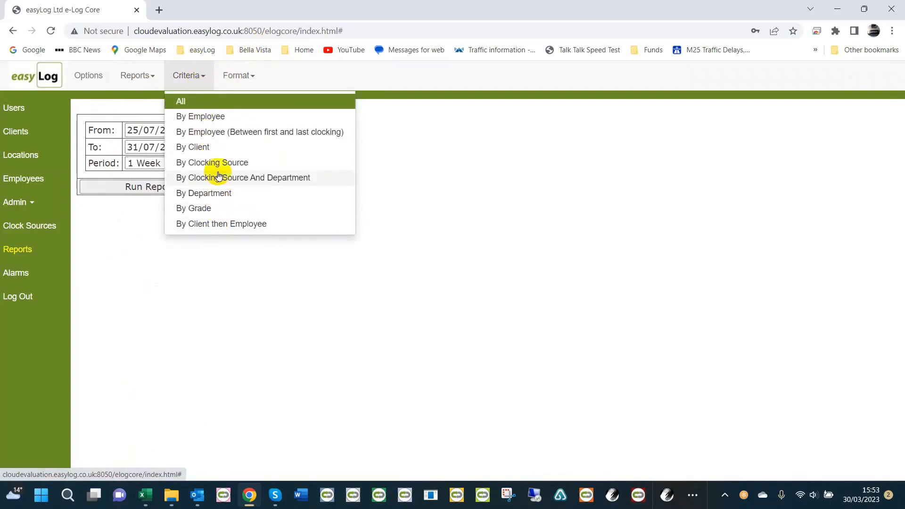
{"action": "left_click", "coordinate": [203, 102]}
{"action": "left_click", "coordinate": [192, 74]}
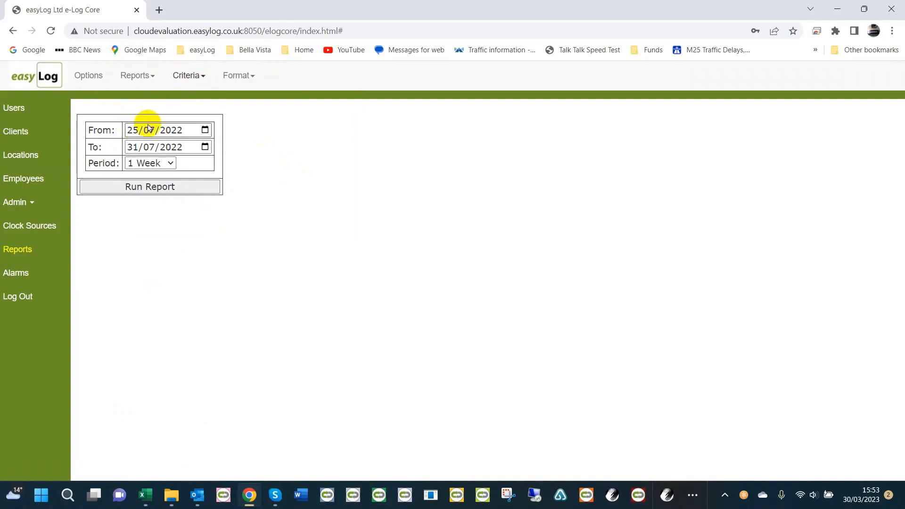
{"action": "left_click", "coordinate": [164, 167]}
{"action": "left_click", "coordinate": [144, 174]}
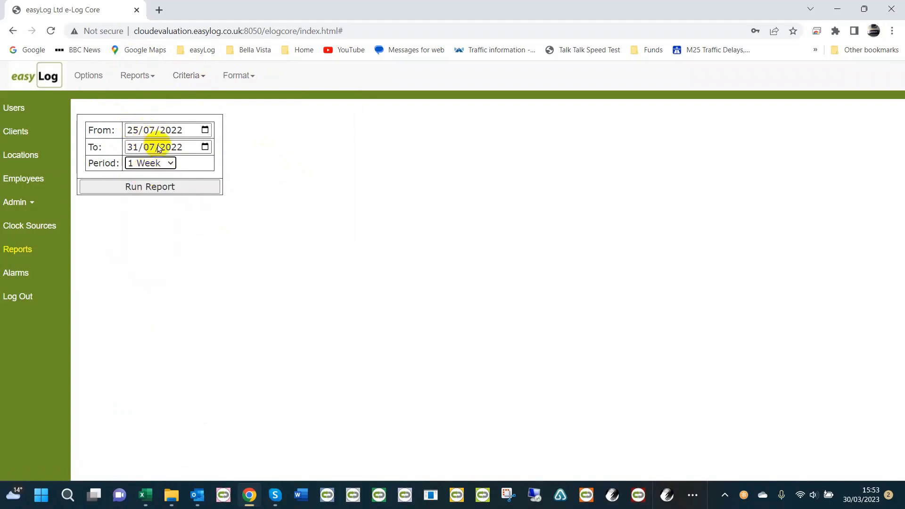
{"action": "left_click", "coordinate": [138, 187]}
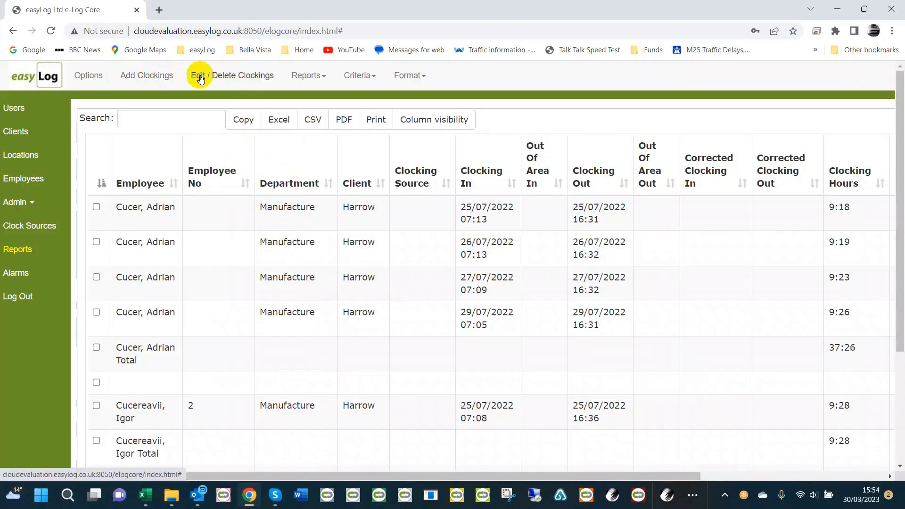
Find the 25/07/2022 07:01 clocking without a clocking-out time on page 2 of the timesheet and open it for editing.
{"action": "scroll", "coordinate": [284, 174], "scroll_direction": "down", "scroll_amount": 3}
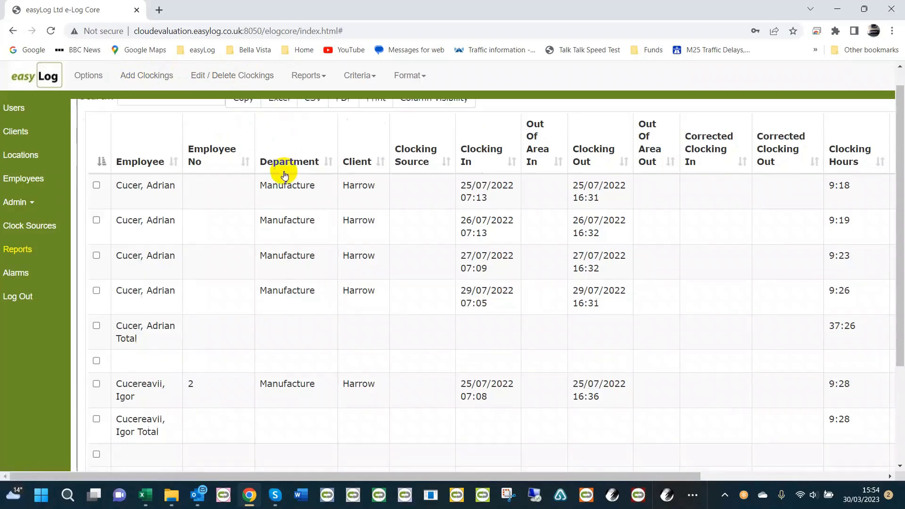
{"action": "left_click", "coordinate": [164, 428]}
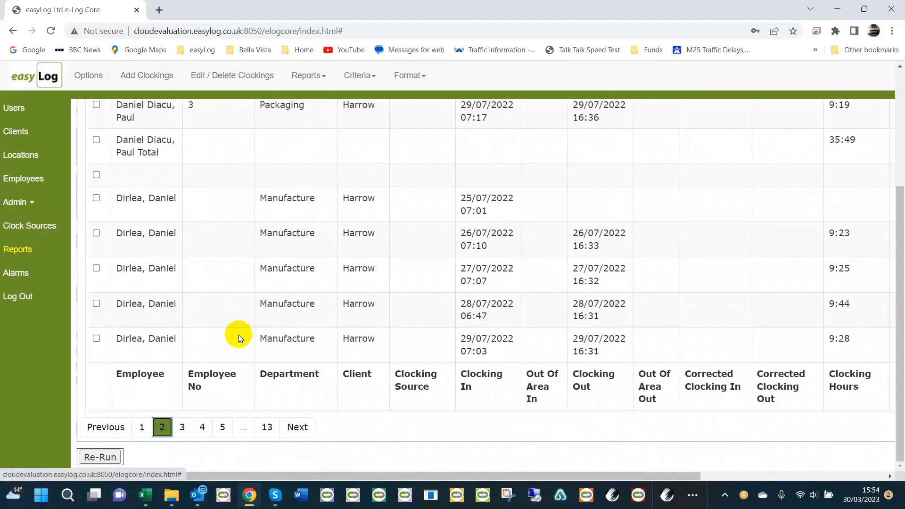
{"action": "scroll", "coordinate": [239, 335], "scroll_direction": "up", "scroll_amount": 2}
{"action": "scroll", "coordinate": [240, 330], "scroll_direction": "up", "scroll_amount": 1}
{"action": "scroll", "coordinate": [243, 329], "scroll_direction": "down", "scroll_amount": 1}
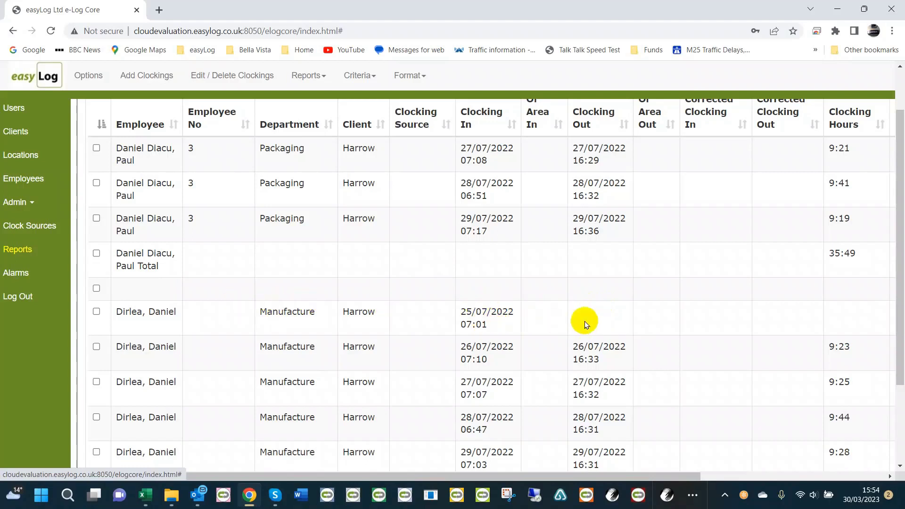
{"action": "left_click", "coordinate": [96, 312]}
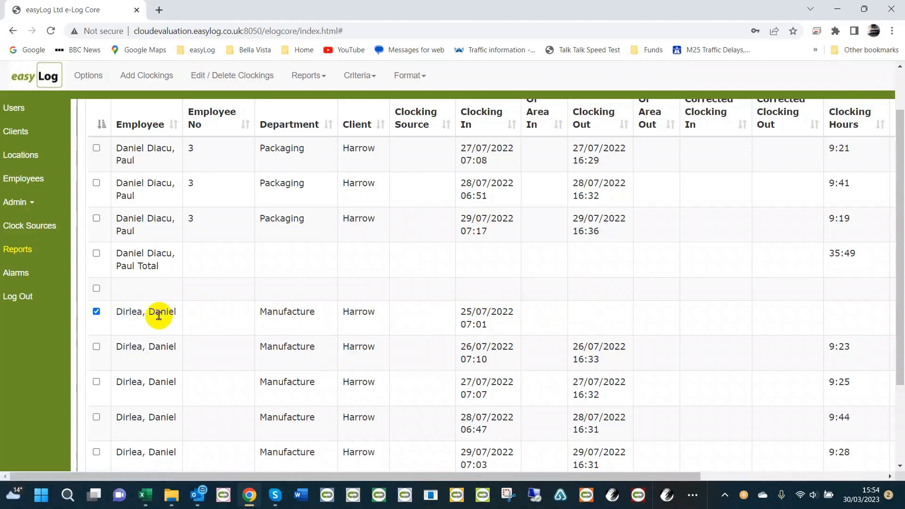
{"action": "left_click", "coordinate": [238, 78]}
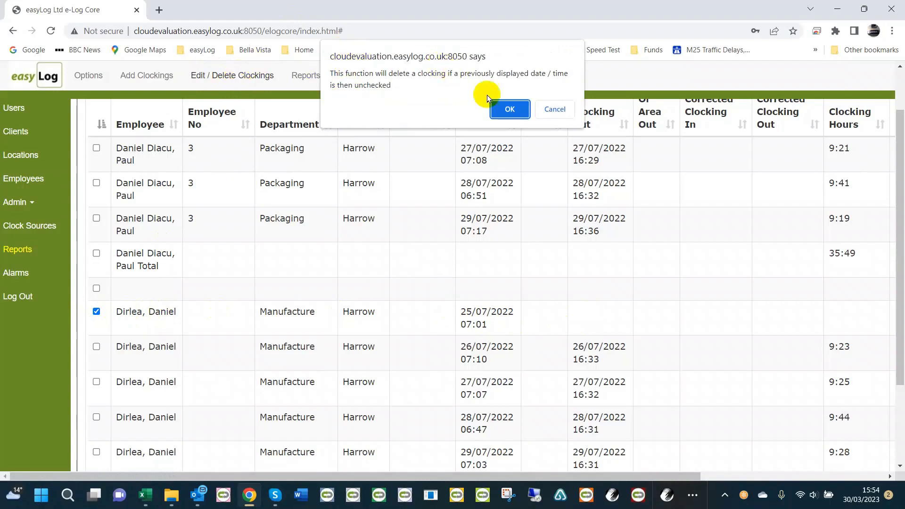
{"action": "left_click", "coordinate": [504, 111]}
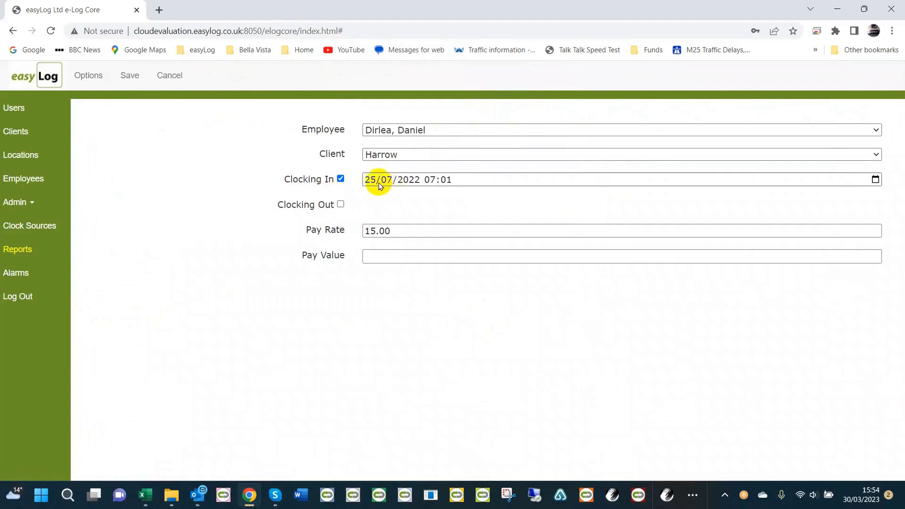
Enable the clocking out for this record, set it to 25/07/2022 16:30 and save the clocking.
{"action": "left_click", "coordinate": [340, 205]}
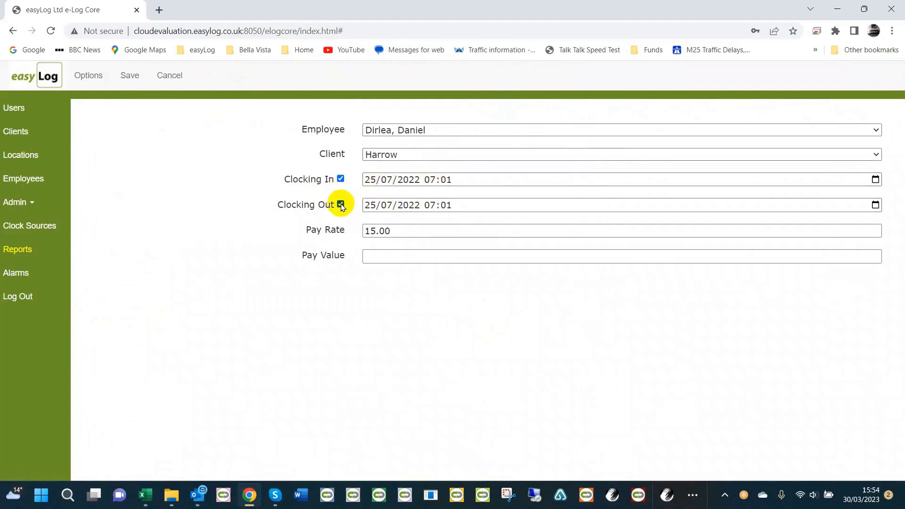
{"action": "left_click", "coordinate": [429, 204]}
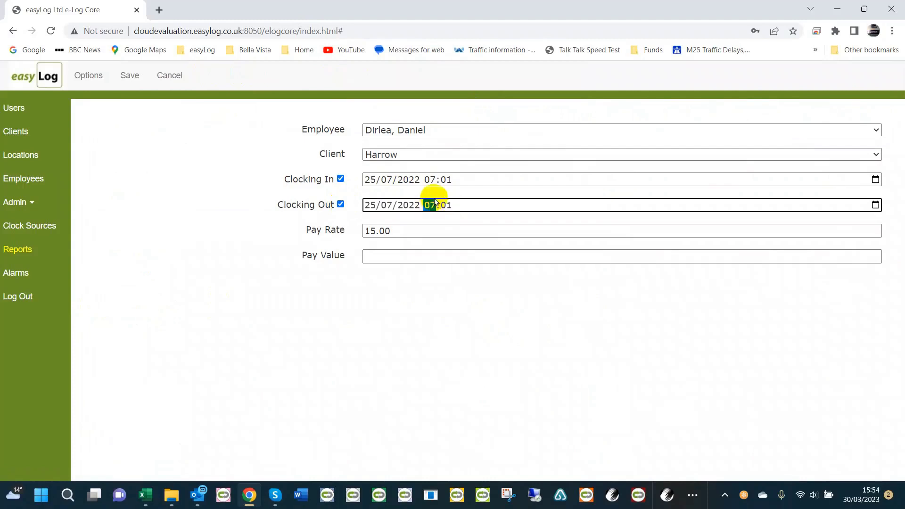
{"action": "type", "text": "16:3"}
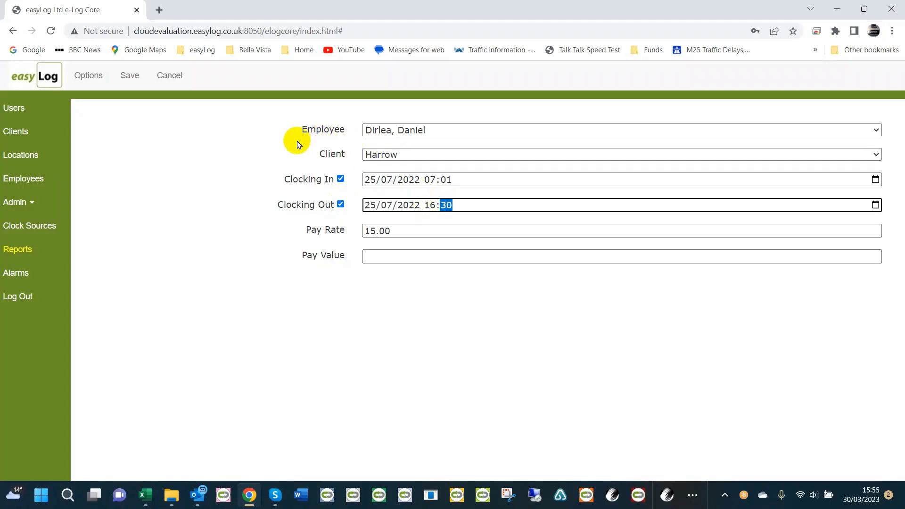
{"action": "left_click", "coordinate": [129, 75]}
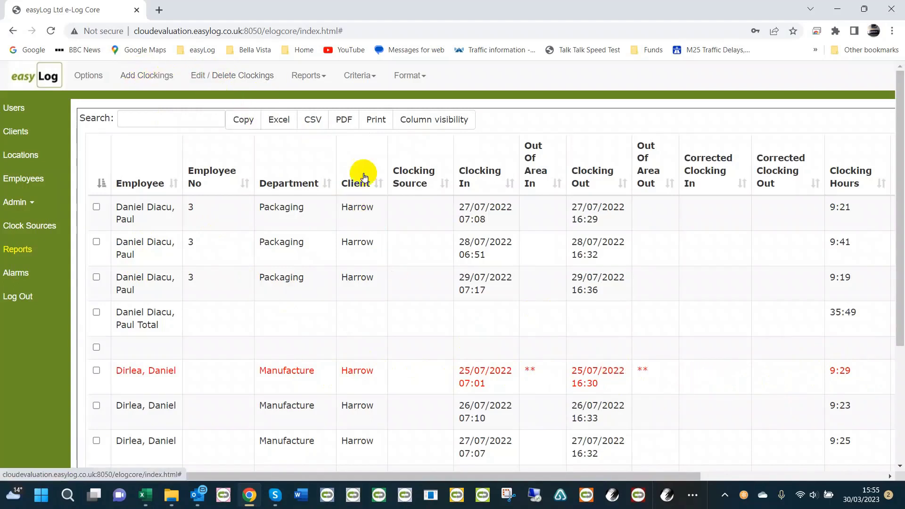
Run the Attendance Times report for the 1 Week period from 25/07/2022 to 31/07/2022.
{"action": "left_click", "coordinate": [308, 76]}
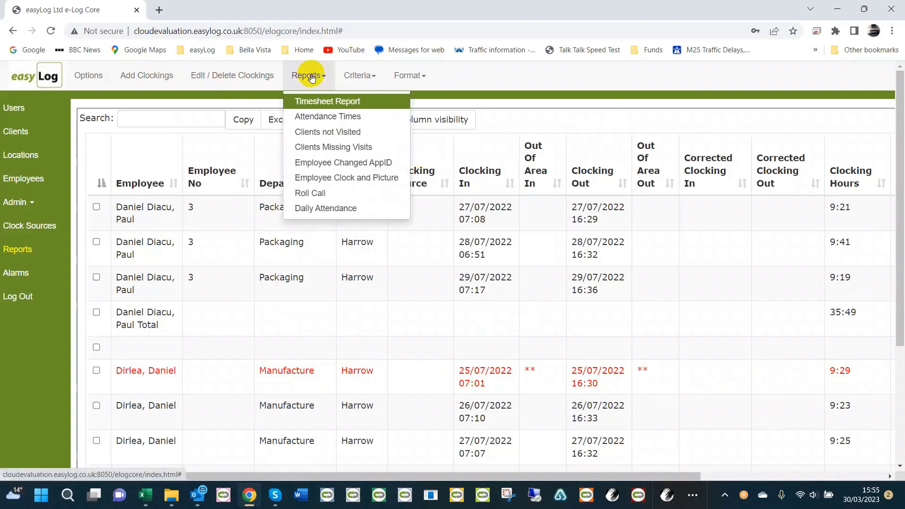
{"action": "left_click", "coordinate": [323, 118]}
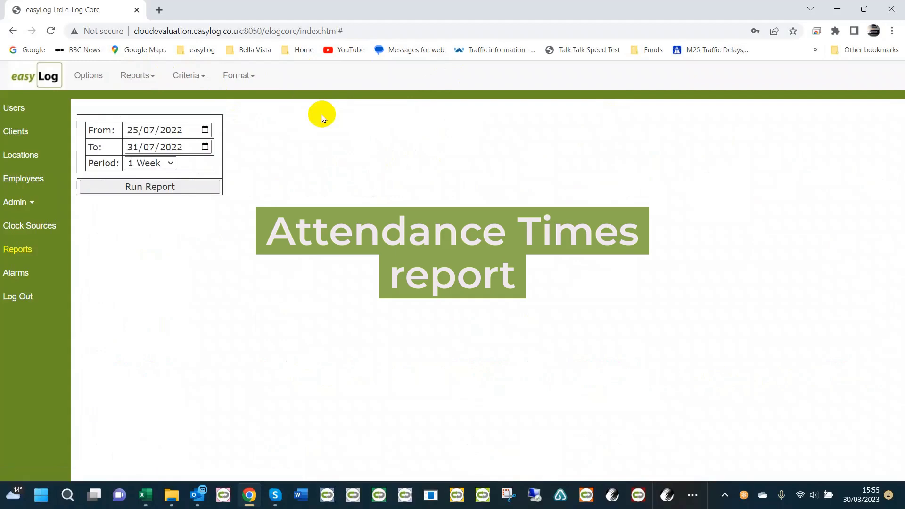
{"action": "left_click", "coordinate": [149, 187]}
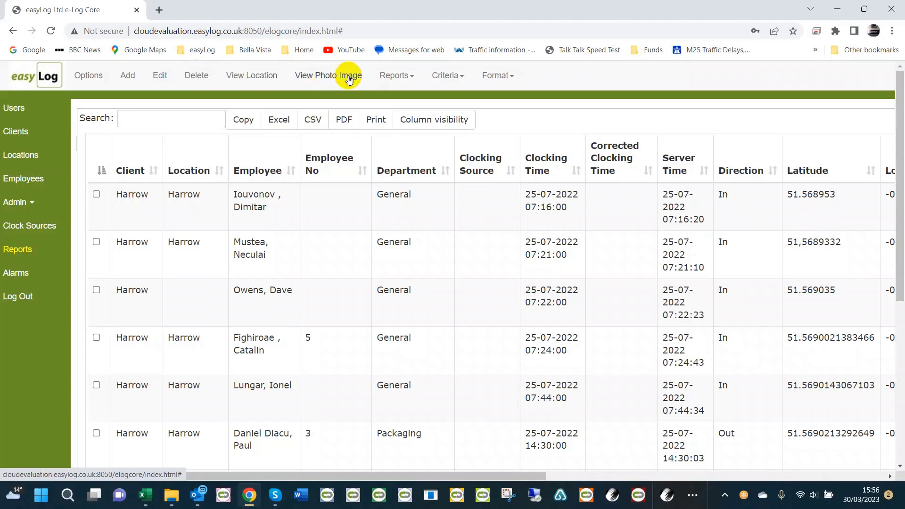
Switch the report type from Attendance Times to the Timesheet Report.
{"action": "left_click", "coordinate": [404, 77]}
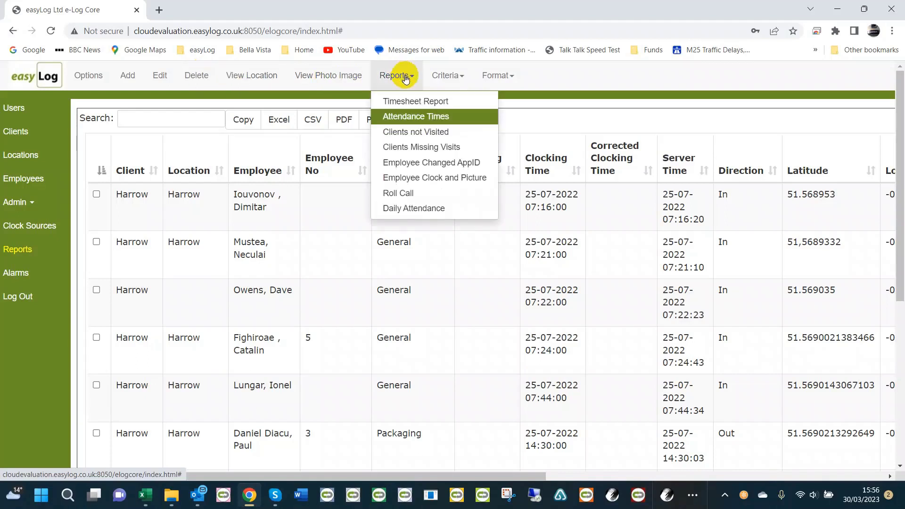
{"action": "left_click", "coordinate": [414, 99]}
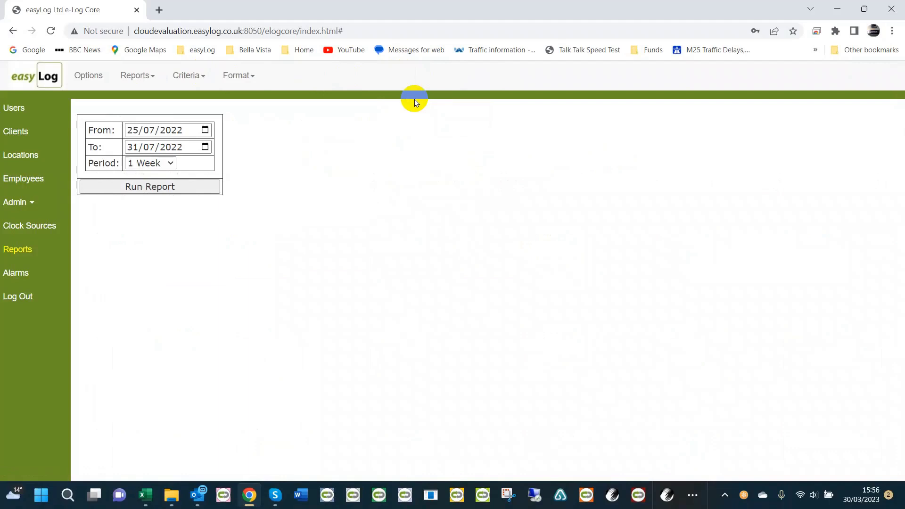
{"action": "left_click", "coordinate": [144, 77]}
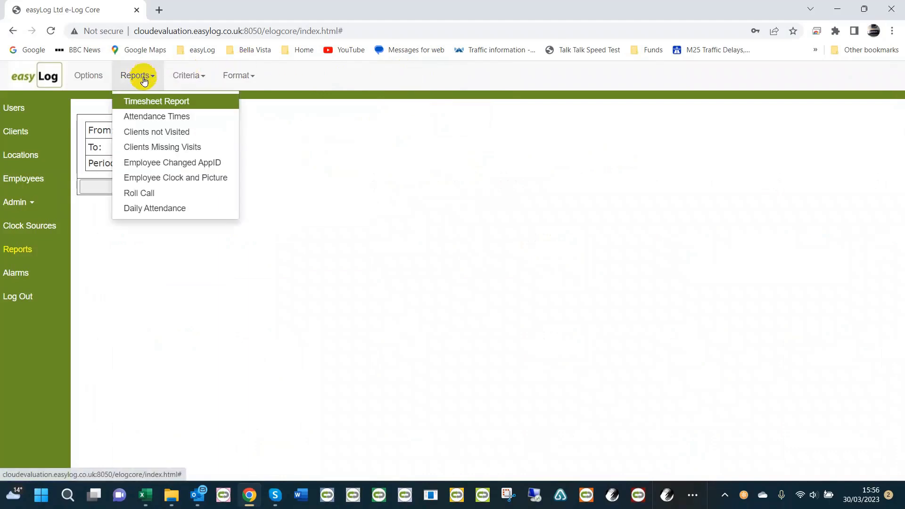
Add Breaks and Rounding to the timesheet format and run the report for the 1 Week period from 25/07/2022 to 31/07/2022.
{"action": "left_click", "coordinate": [243, 76]}
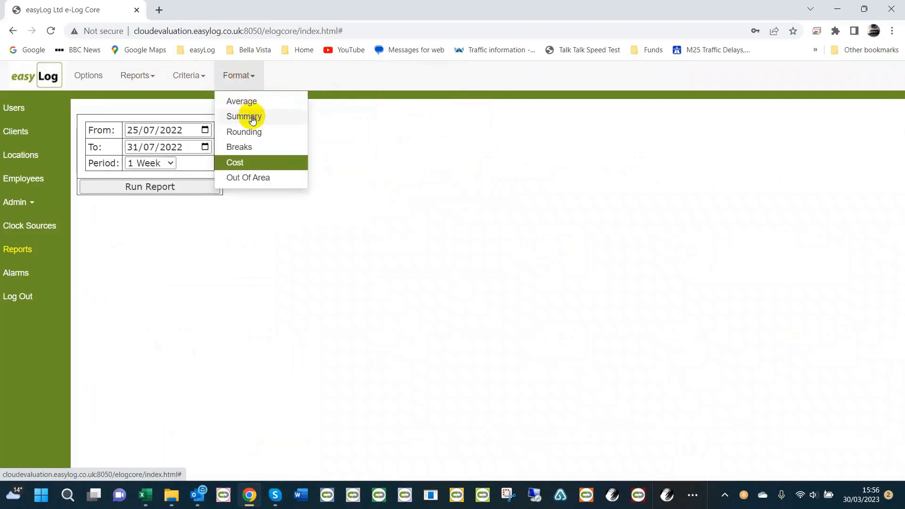
{"action": "left_click", "coordinate": [256, 166]}
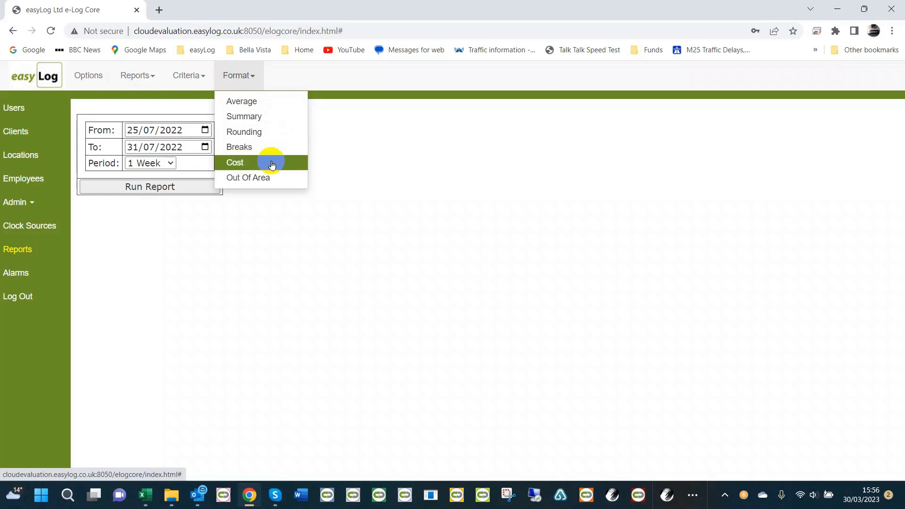
{"action": "left_click", "coordinate": [244, 133]}
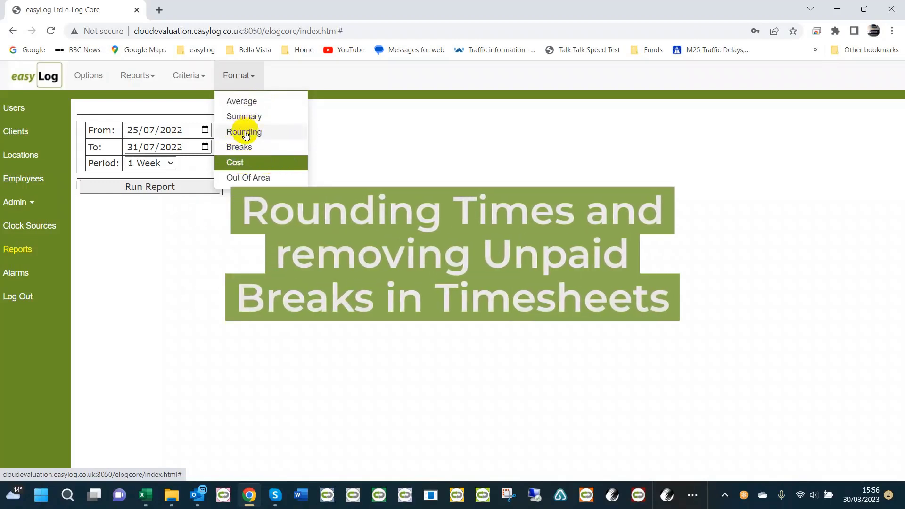
{"action": "left_click", "coordinate": [243, 146]}
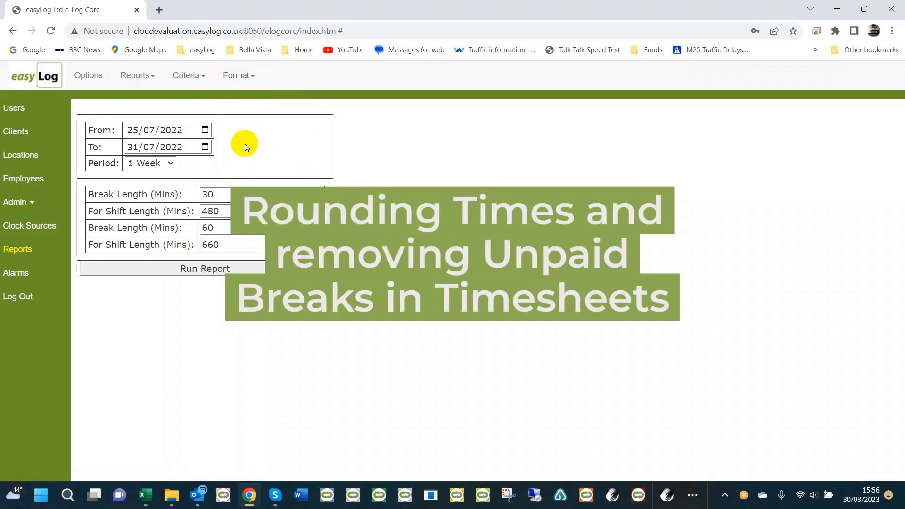
{"action": "left_click", "coordinate": [236, 75]}
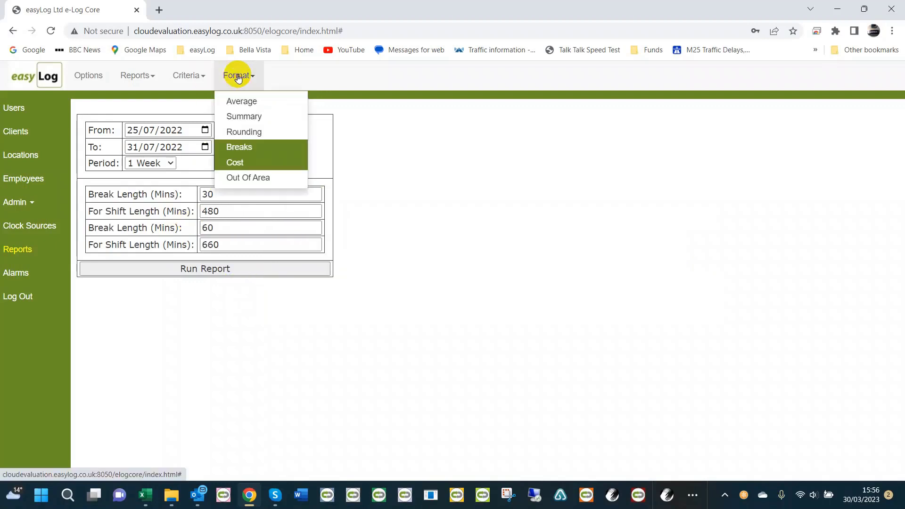
{"action": "left_click", "coordinate": [251, 131]}
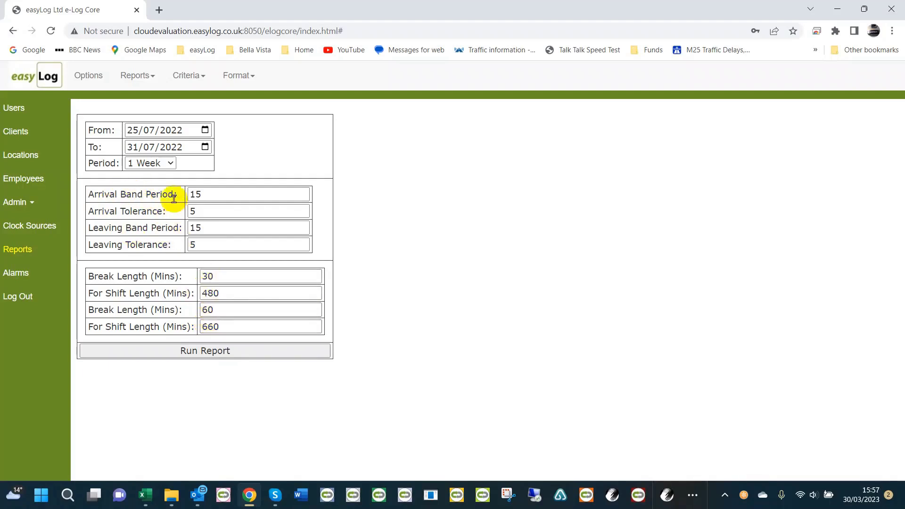
{"action": "left_click", "coordinate": [204, 196]}
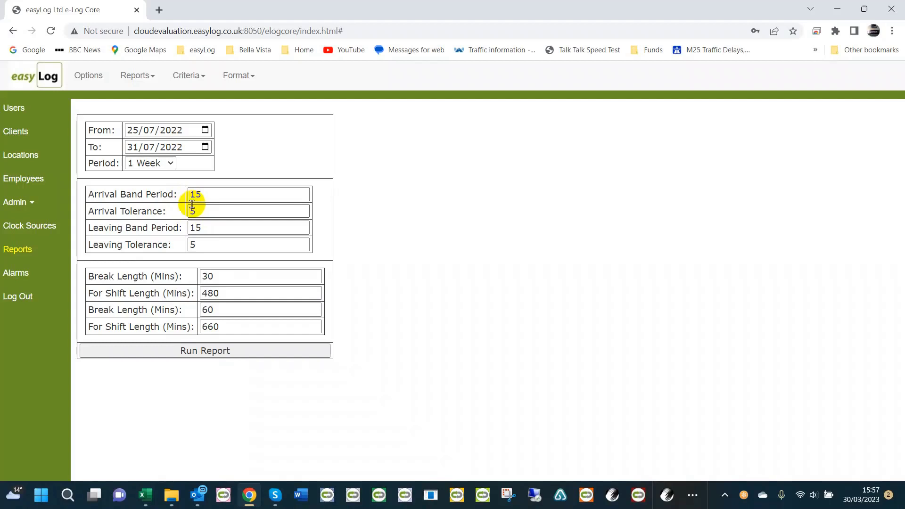
{"action": "left_click", "coordinate": [202, 354]}
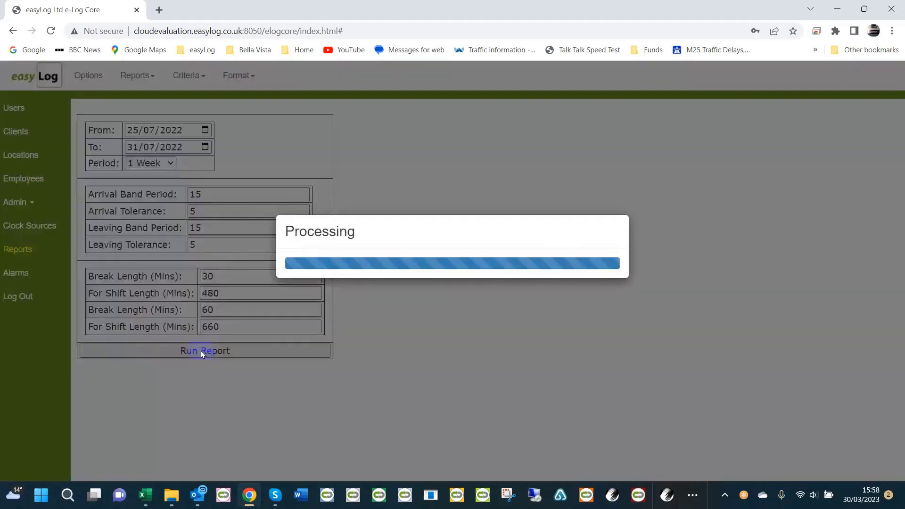